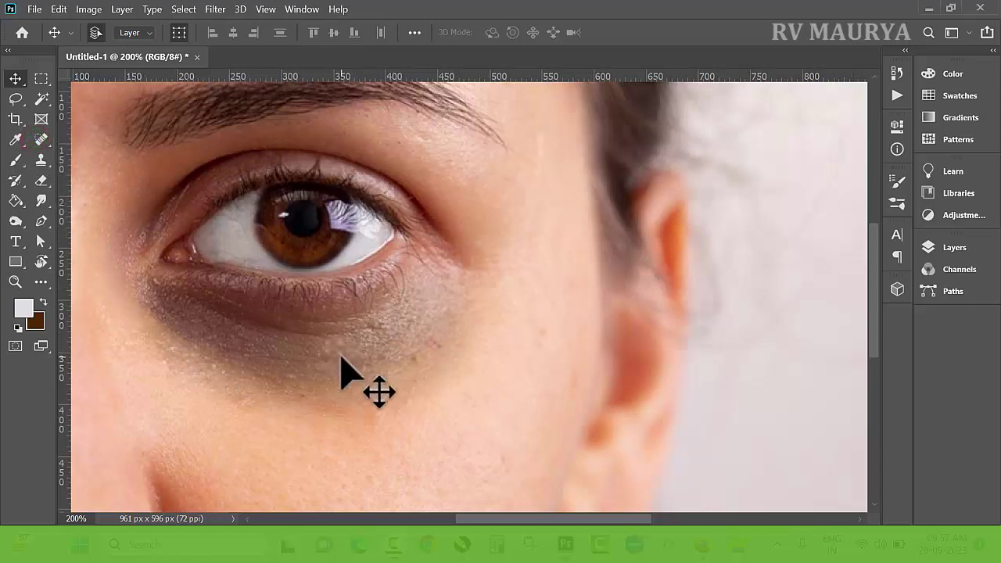
- Delete the Background layer so Layer 1 is the only layer
click(40, 139)
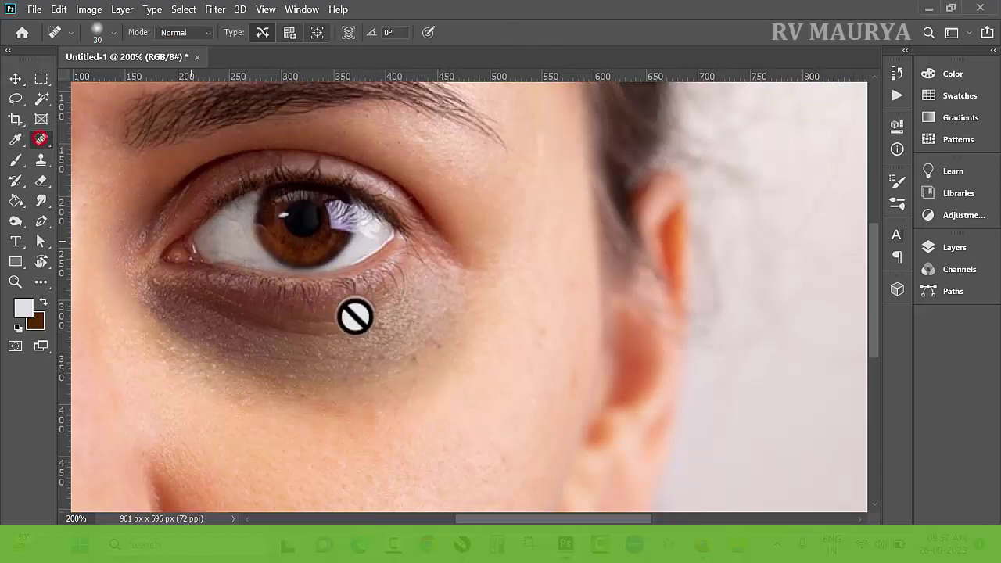
key(ctrl+minus)
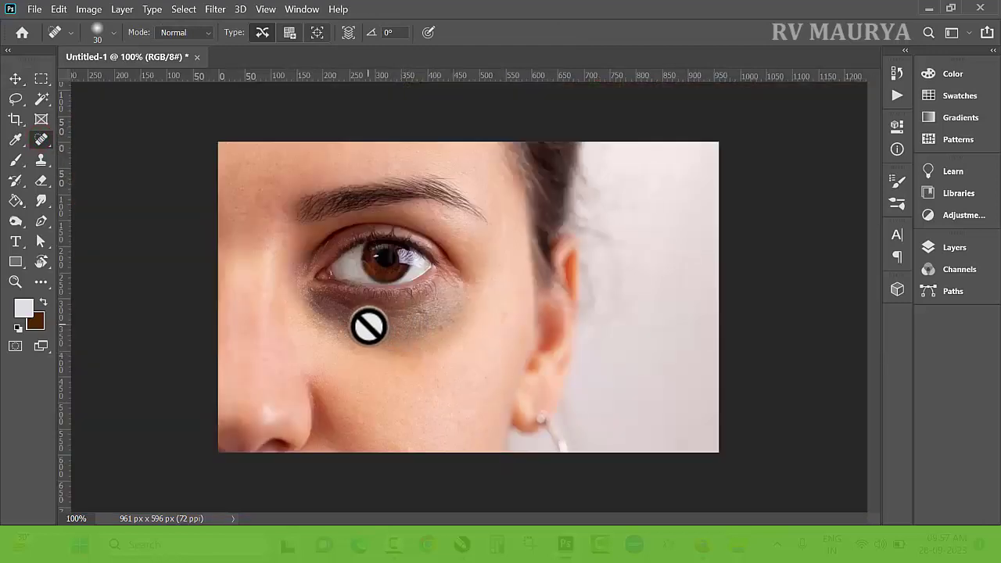
click(952, 255)
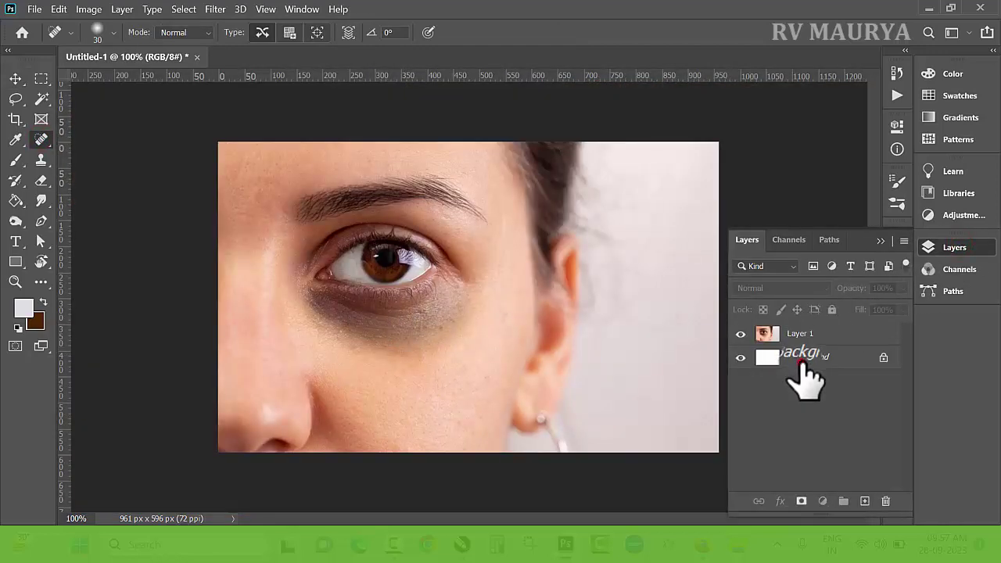
click(804, 358)
key(Delete)
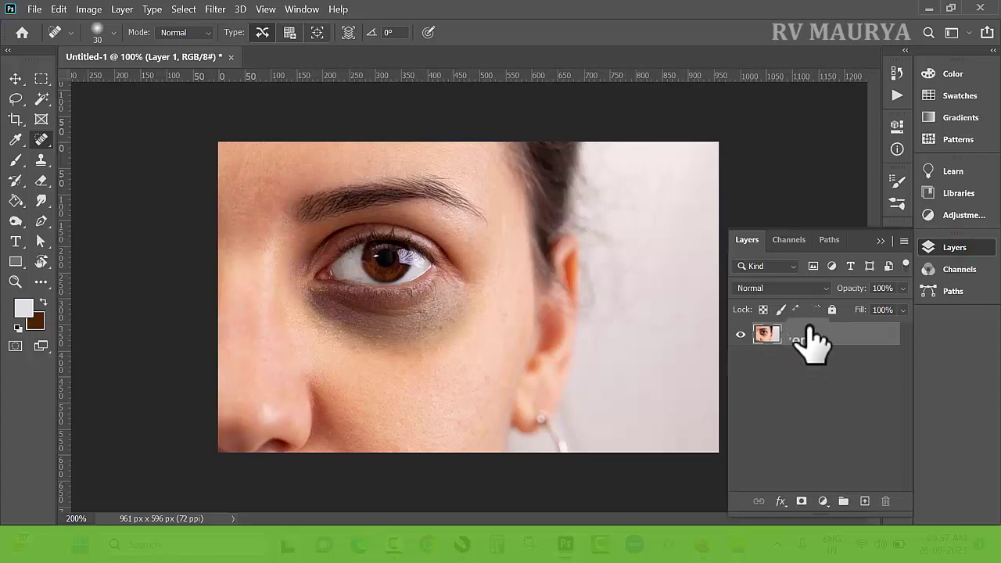
- Zoom in on the eye and spot-heal the under-eye circle with an enlarged brush
key(ctrl+plus)
key(ctrl+plus)
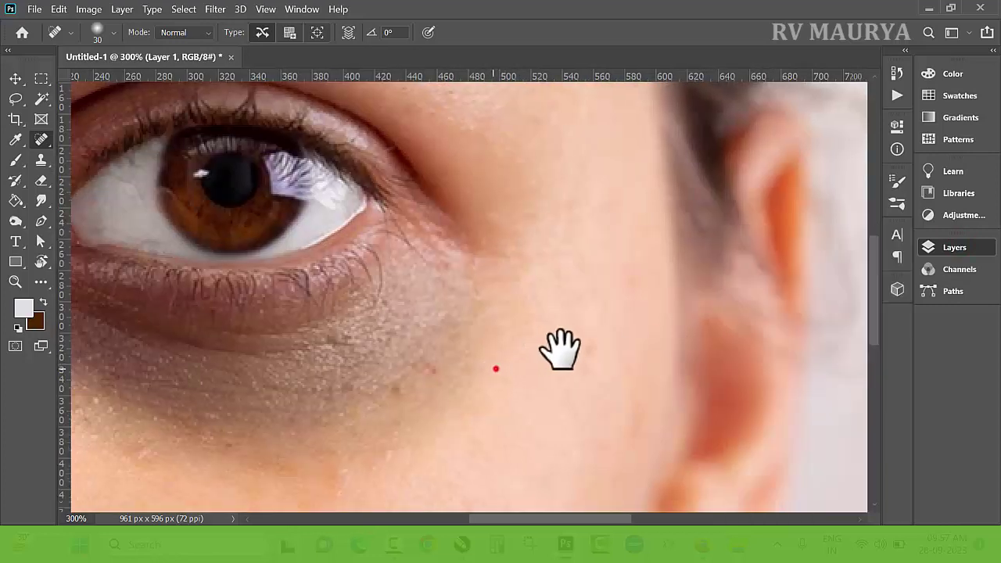
drag(558, 347, 636, 344)
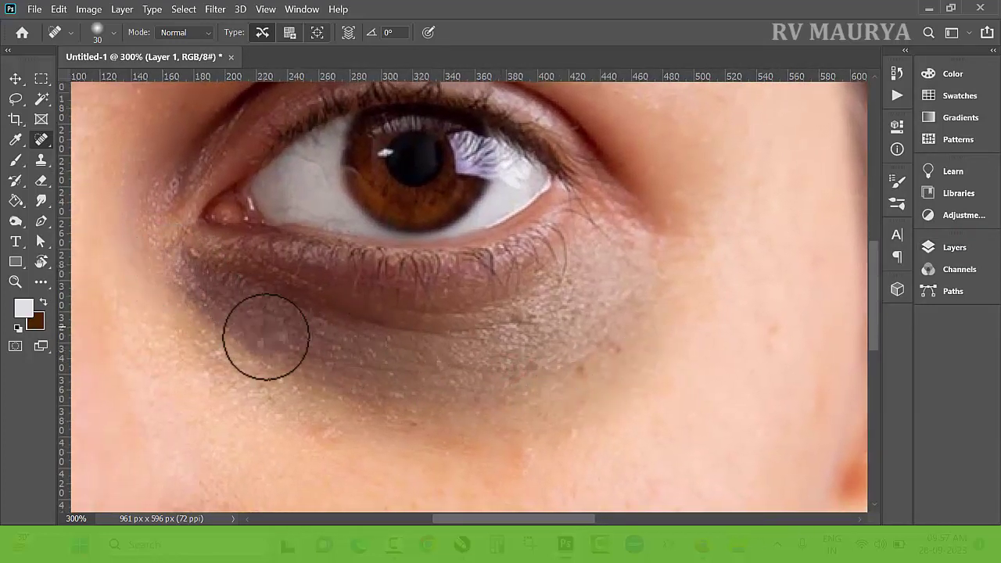
key(bracketright)
key(bracketright)
key(bracketright)
key(bracketright)
mouse_move(180, 324)
mouse_down()
mouse_move(665, 308)
mouse_move(313, 368)
mouse_move(369, 368)
mouse_move(729, 306)
mouse_move(657, 434)
mouse_up()
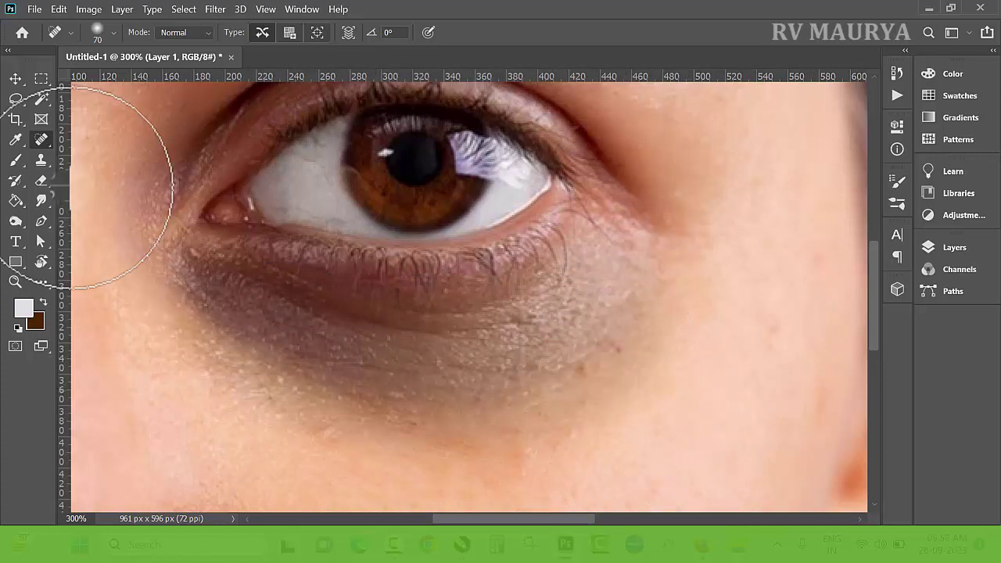
click(15, 78)
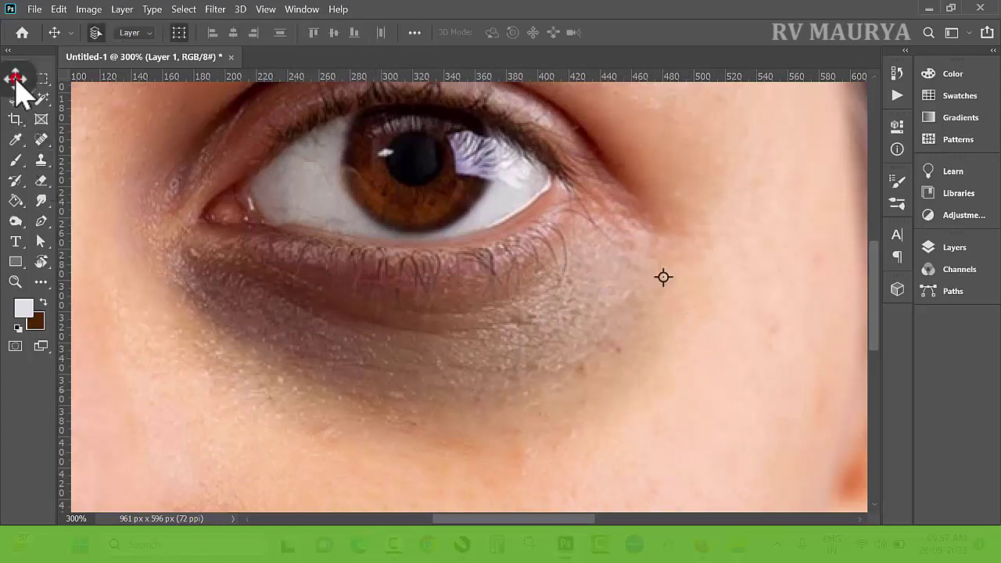
- Rearrange the Paths tab and collapse the layers list in the panel
click(962, 248)
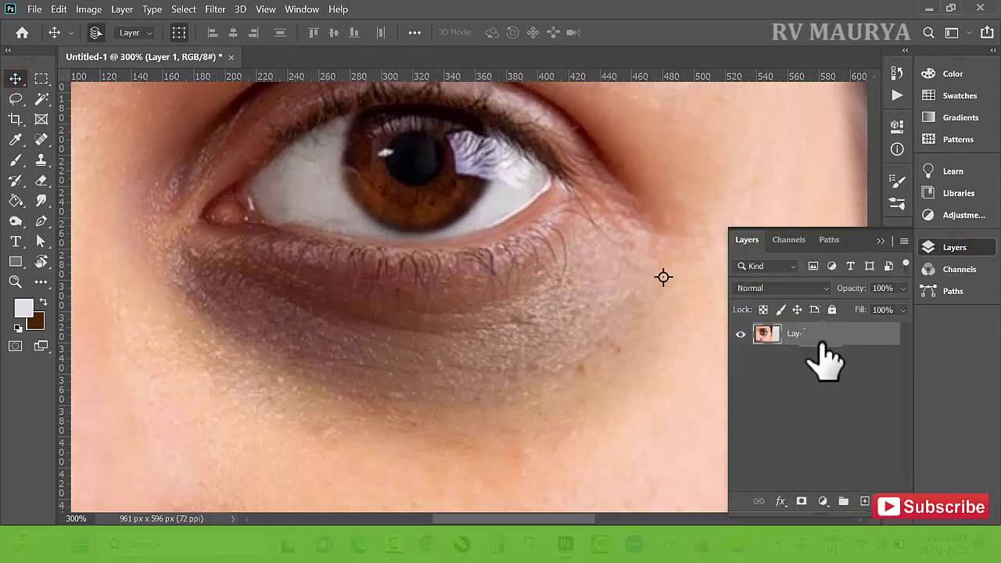
mouse_move(829, 239)
mouse_down()
mouse_move(821, 250)
mouse_move(878, 250)
mouse_up()
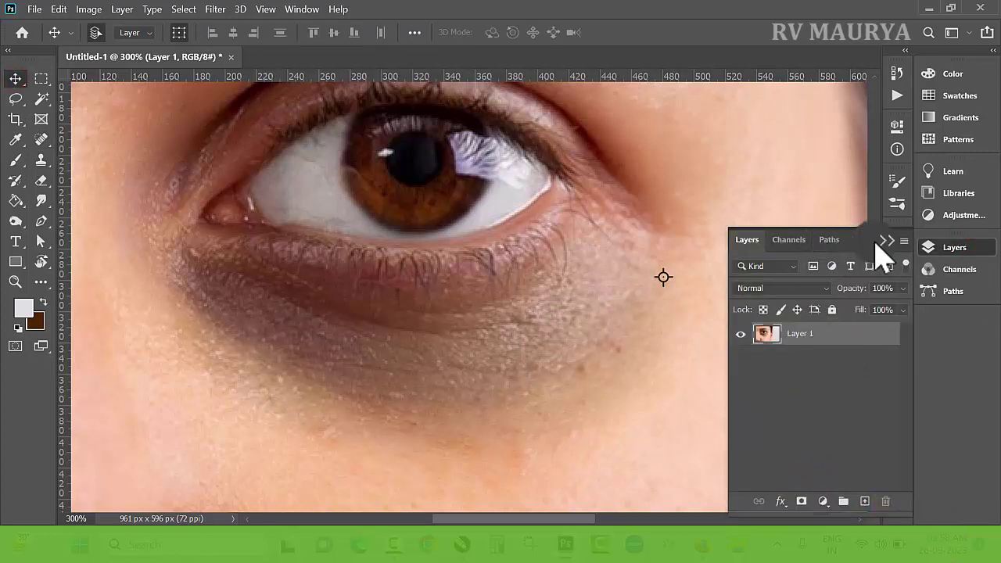
click(880, 240)
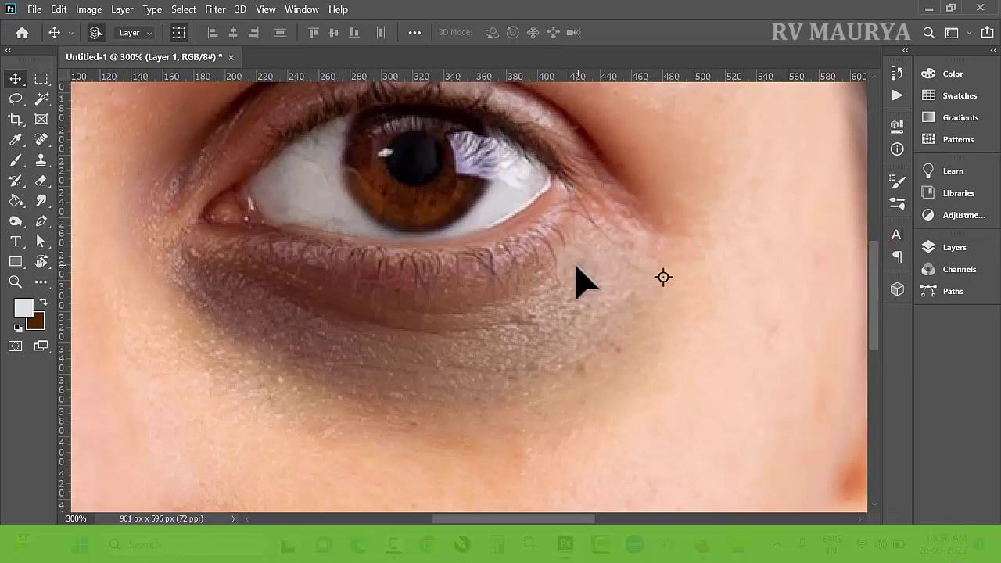
scroll(585, 281, down, 1)
scroll(585, 282, down, 1)
scroll(585, 281, down, 1)
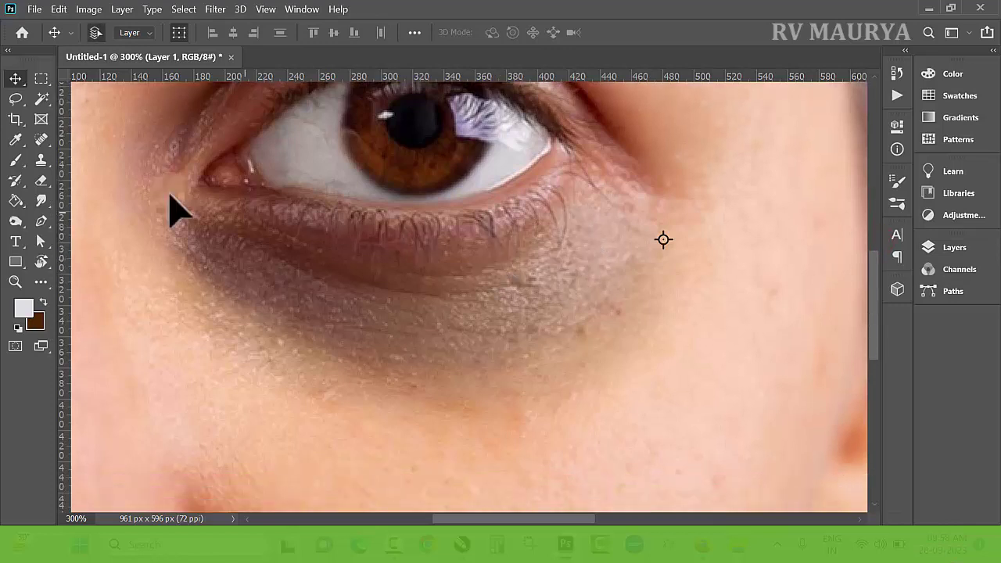
- Lasso-select the dark under-eye area and upper cheek, then bring up Feather Selection
click(16, 98)
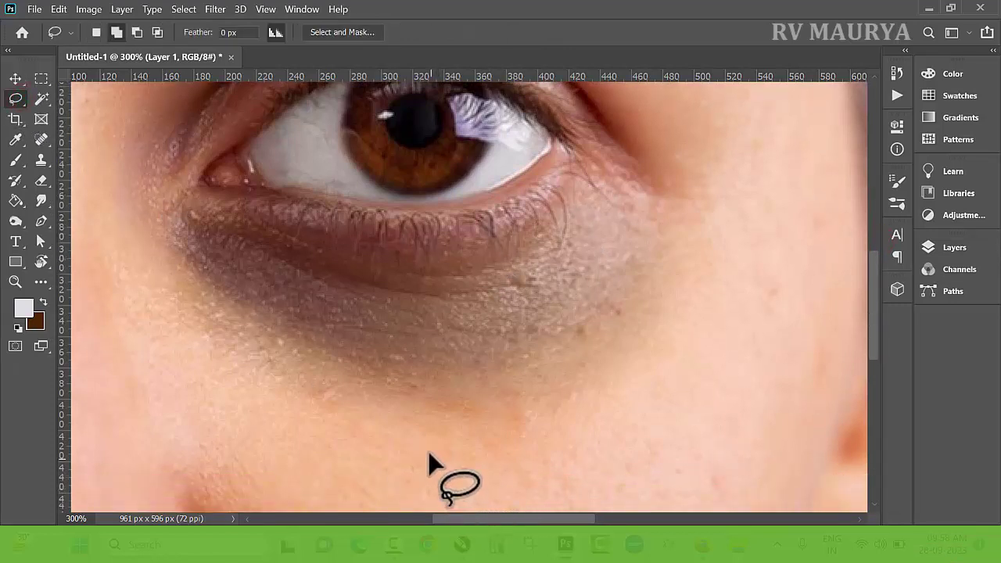
scroll(423, 466, down, 1)
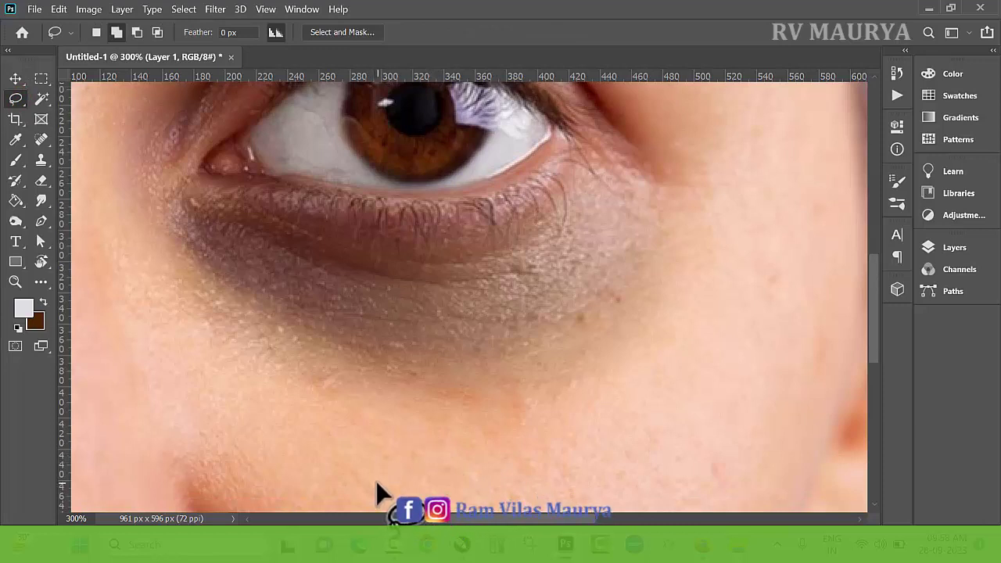
mouse_move(384, 484)
mouse_down()
mouse_move(730, 192)
mouse_move(622, 202)
mouse_move(537, 225)
mouse_up()
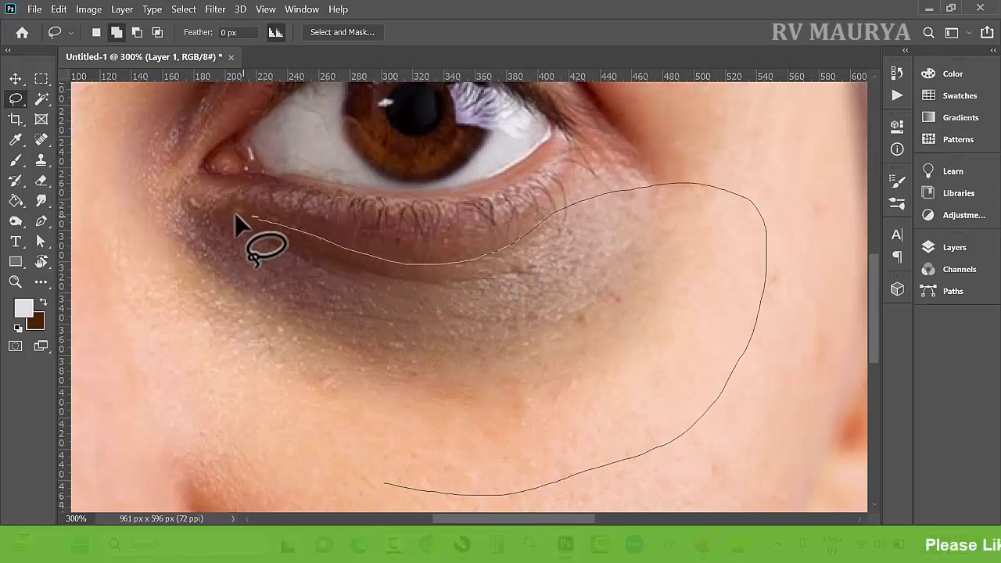
mouse_move(161, 224)
mouse_down()
mouse_move(143, 305)
mouse_move(193, 384)
mouse_move(273, 459)
mouse_move(382, 486)
mouse_up()
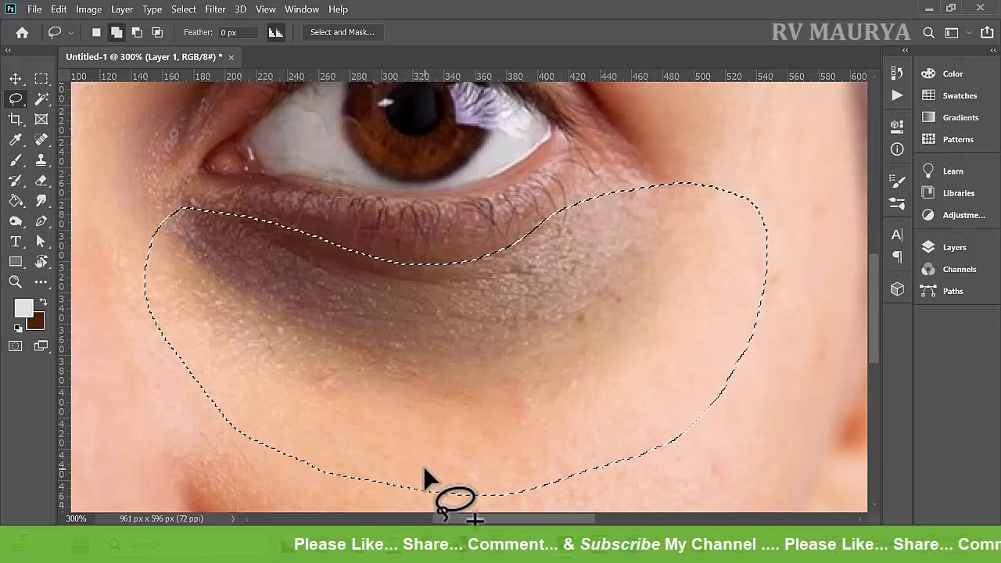
key(shift+F6)
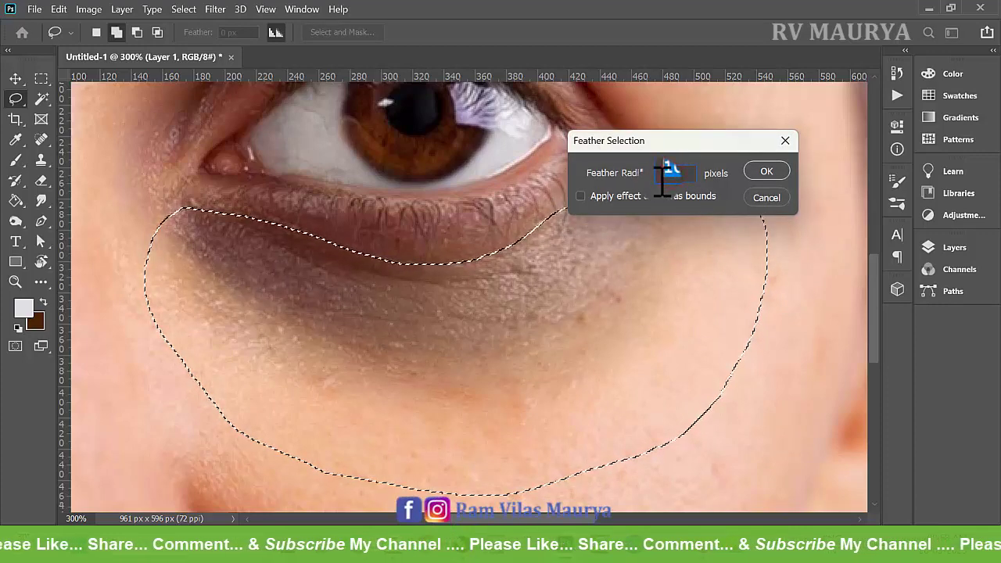
- Apply a 10 px feather, copy the skin area to a new layer, and check it against Layer 1
key(Return)
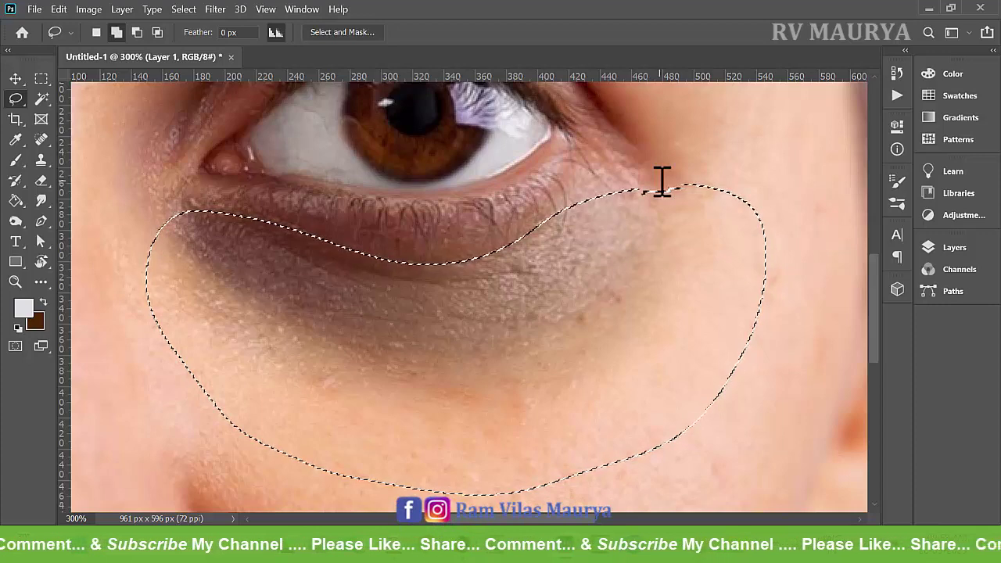
click(948, 247)
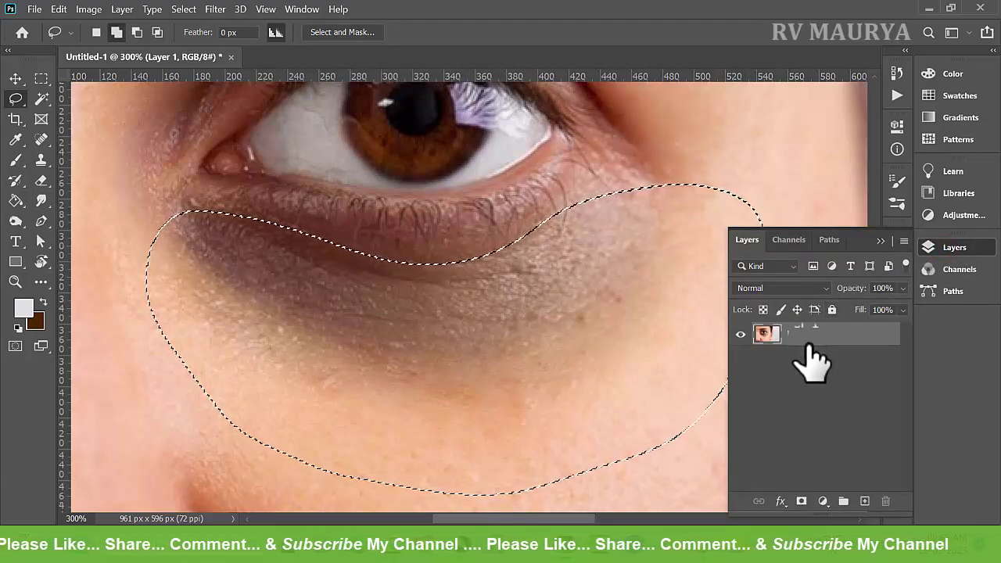
key(ctrl+j)
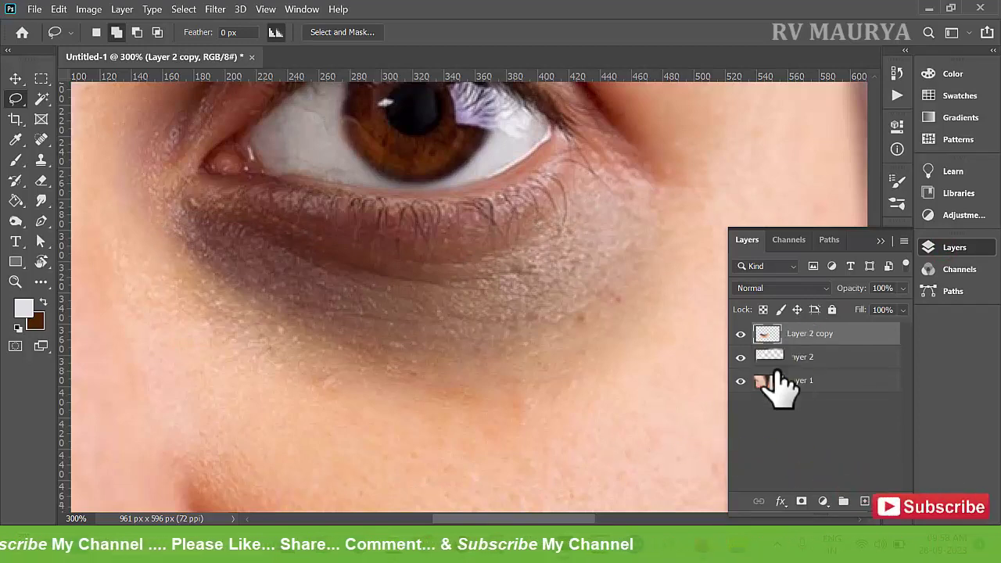
click(741, 381)
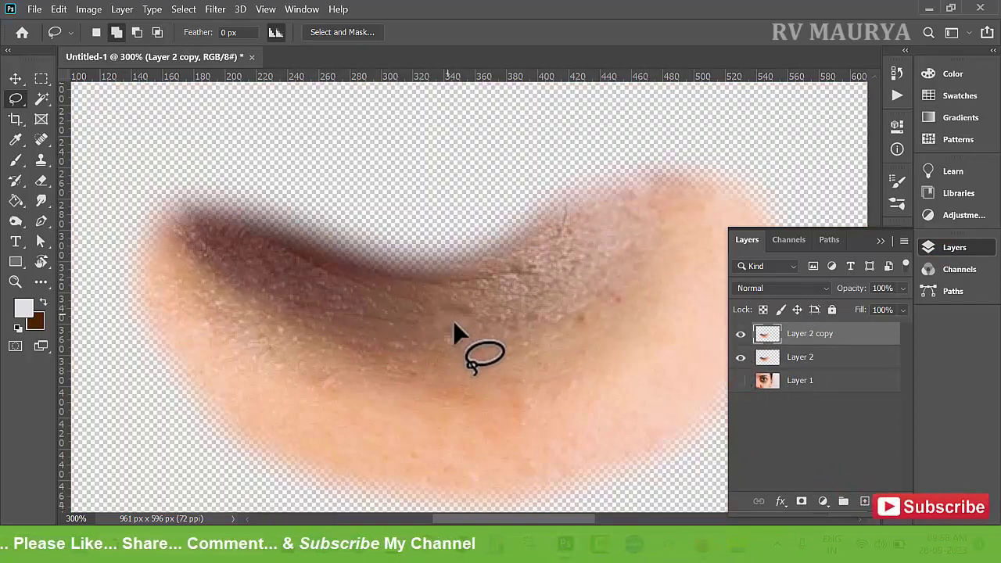
click(741, 381)
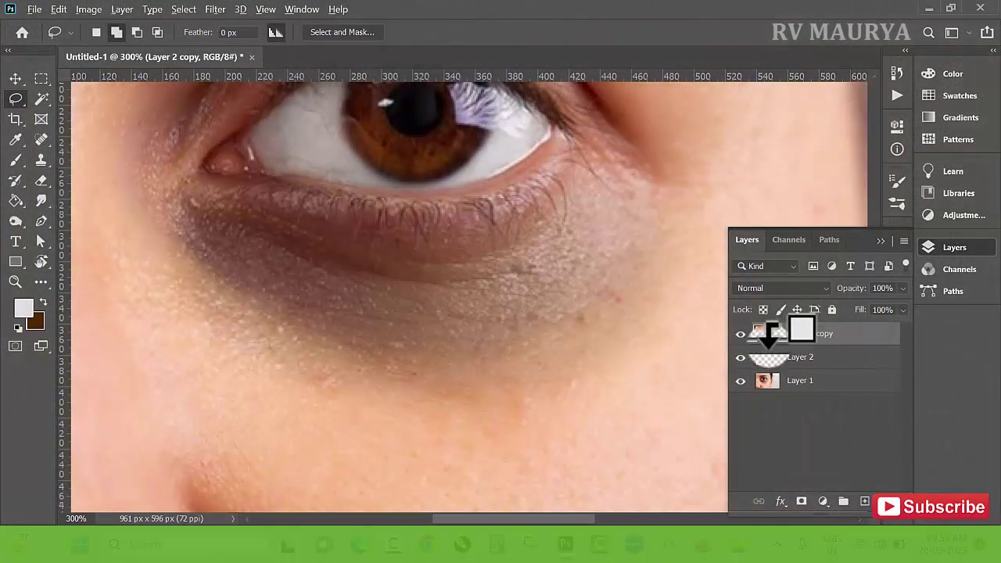
- Clip Layer 2 copy to Layer 2 and zoom out with the Move tool active
alt+click(770, 345)
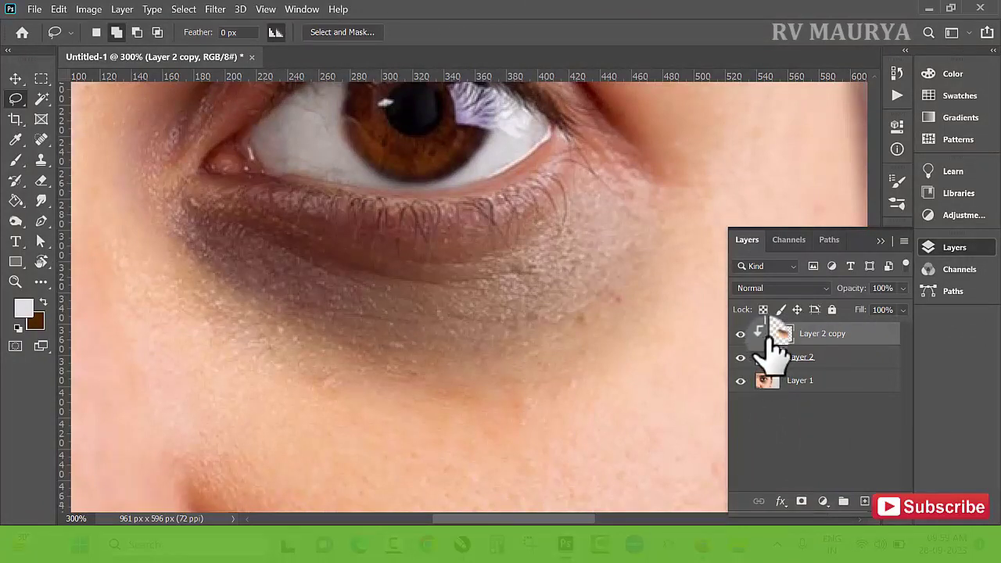
mouse_move(740, 356)
mouse_down()
mouse_move(736, 336)
mouse_move(740, 356)
mouse_up()
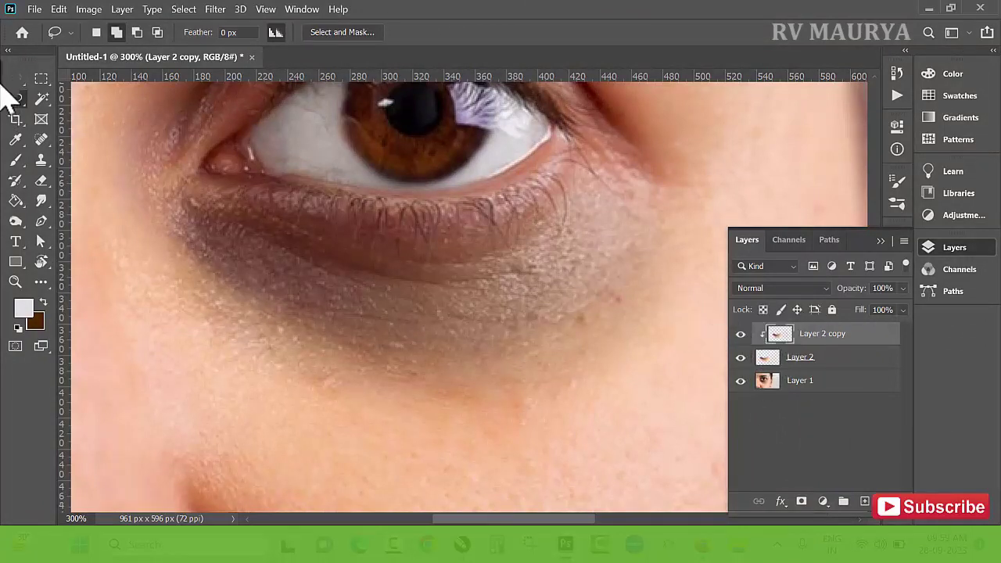
click(16, 79)
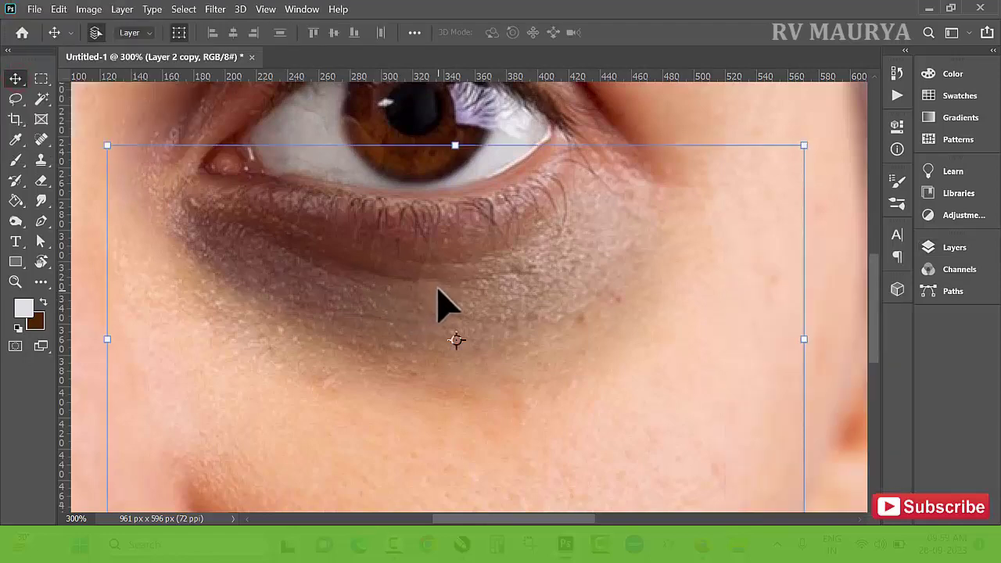
key(ctrl+minus)
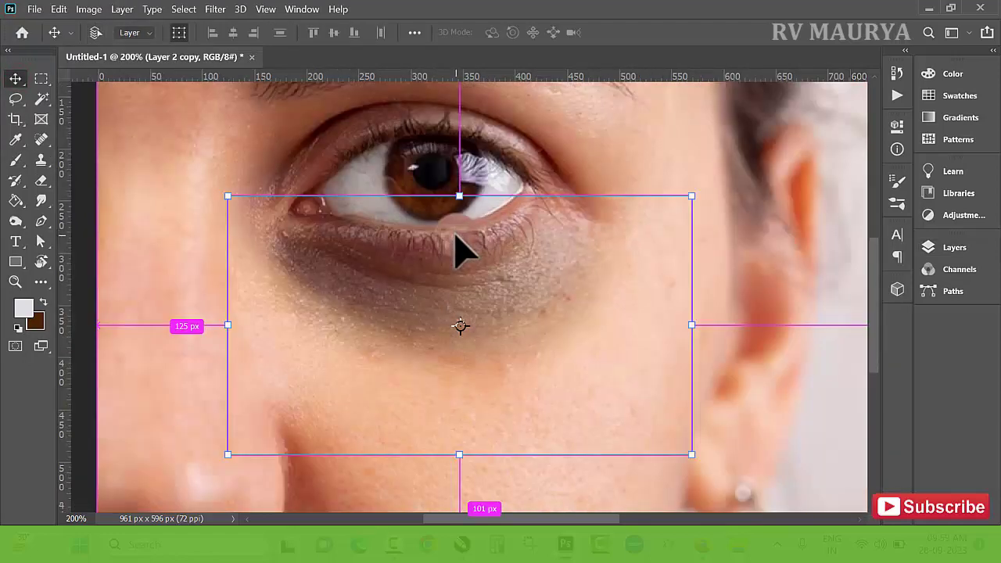
- Compare with the patch hidden and shown, then start Free Transform on Layer 2 copy
click(954, 247)
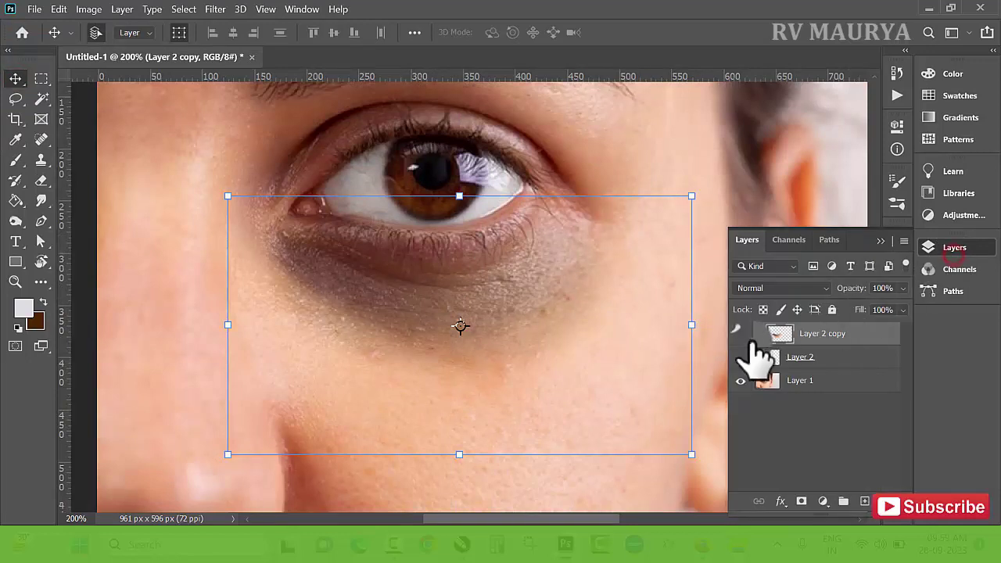
drag(740, 333, 743, 367)
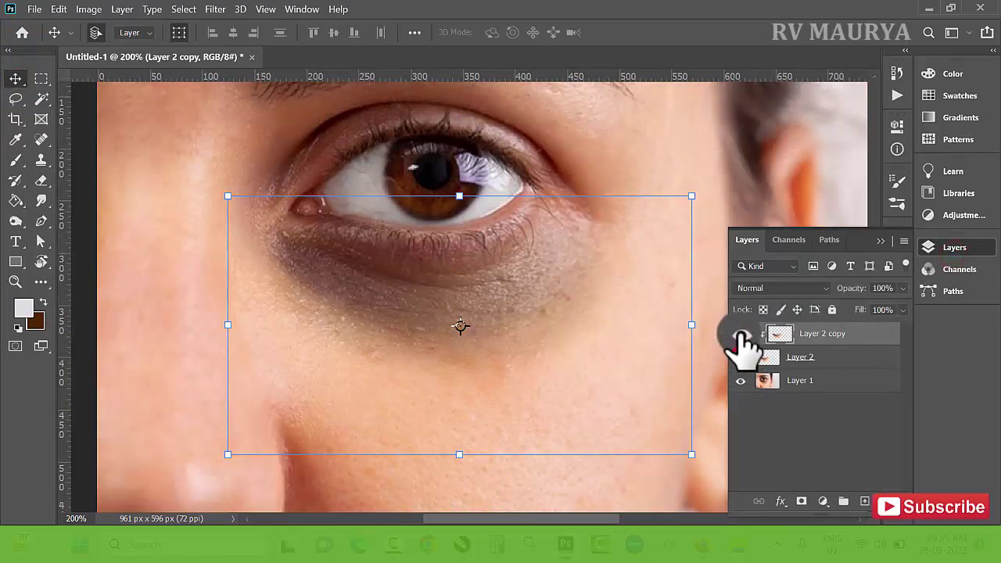
click(740, 333)
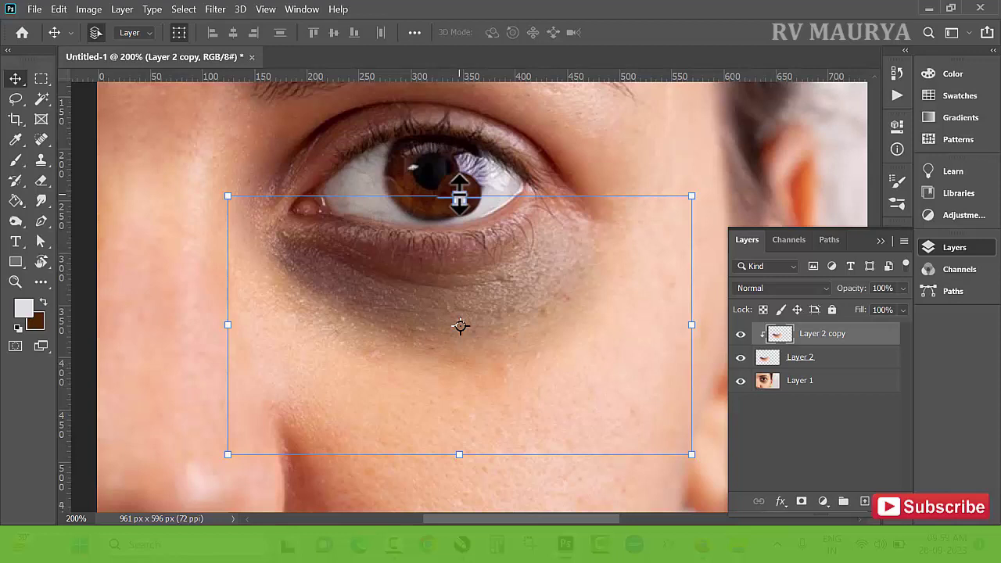
click(225, 321)
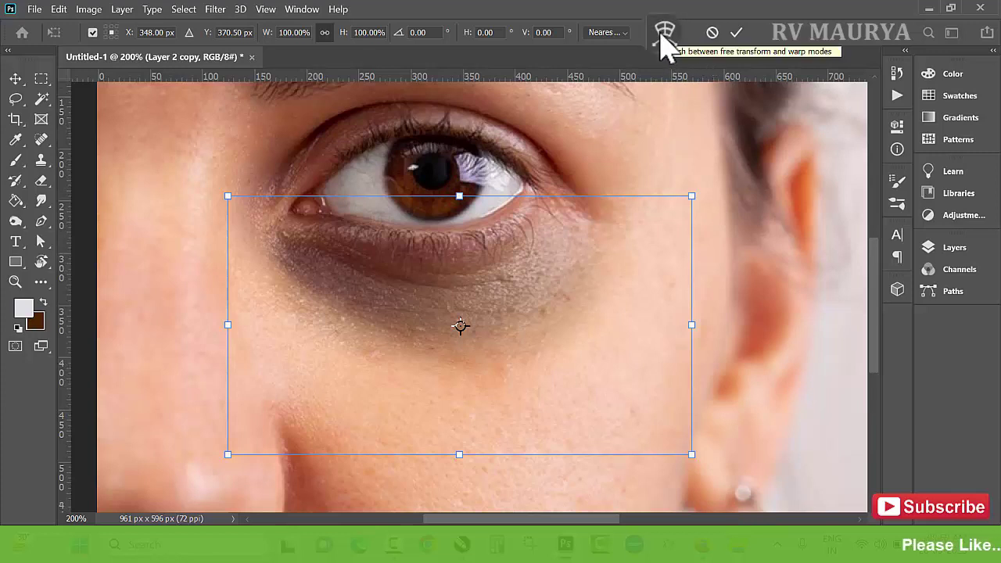
- Warp the skin patch upward over the dark circle with its side edges bent inward
click(662, 35)
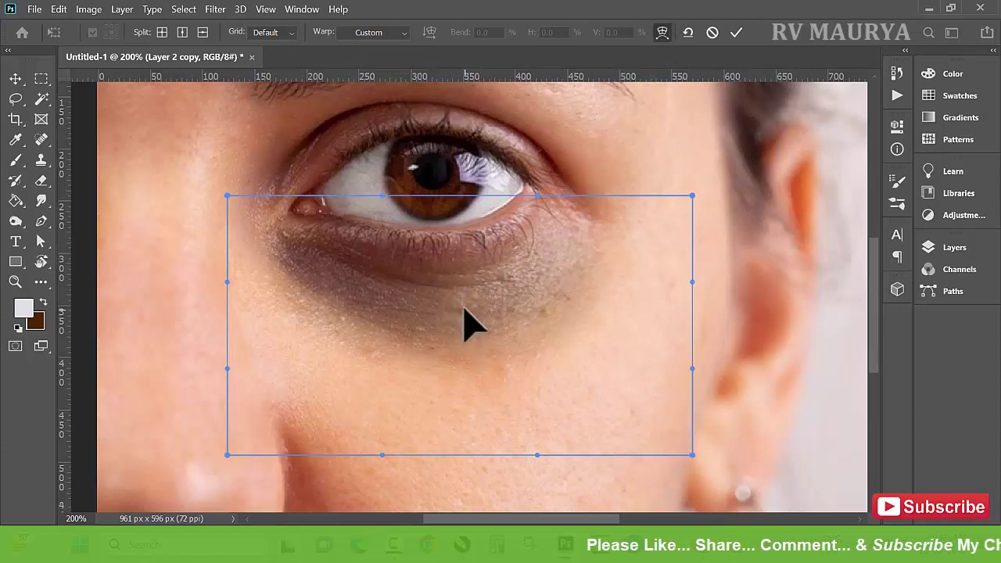
drag(466, 325, 463, 302)
drag(387, 306, 391, 289)
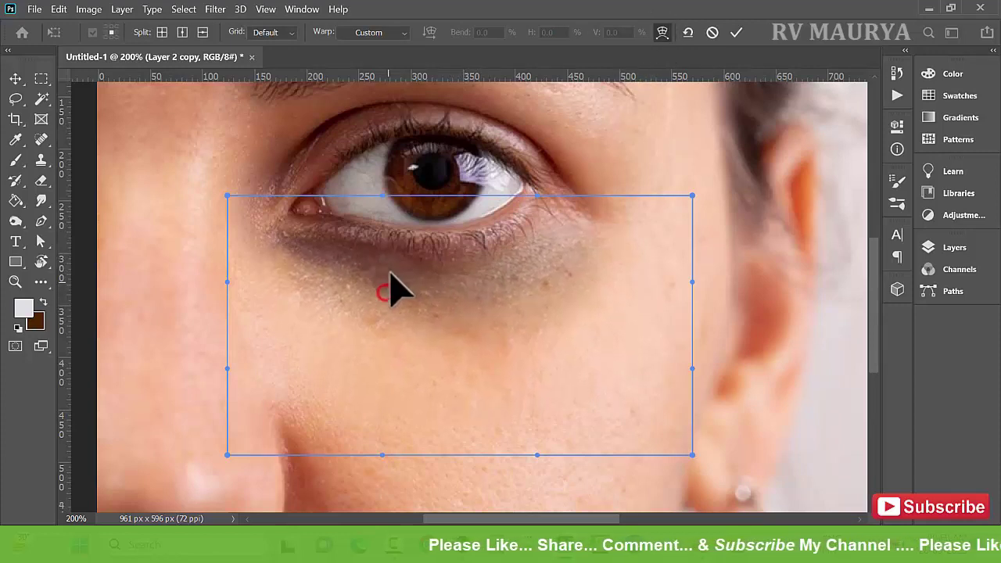
drag(537, 286, 528, 273)
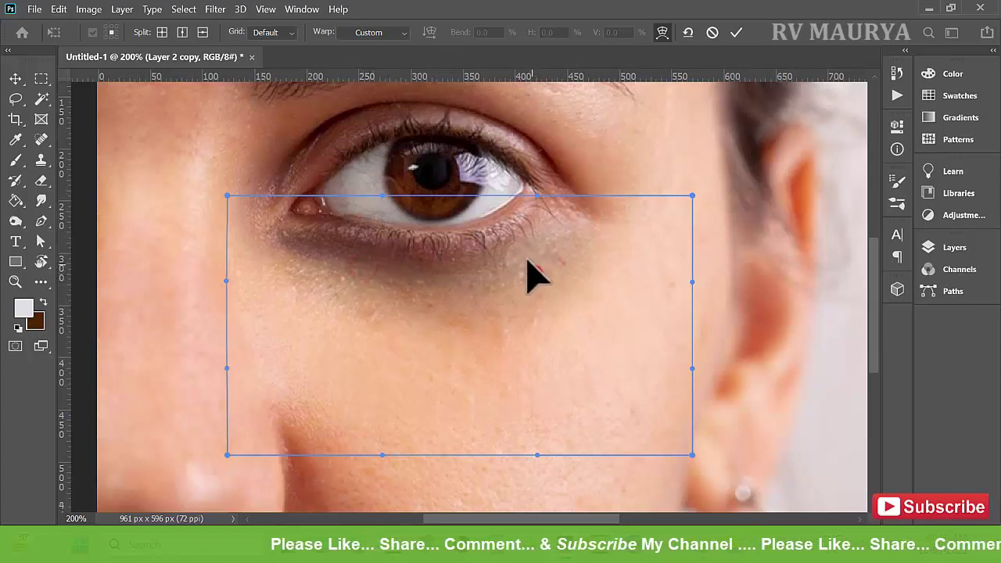
click(564, 244)
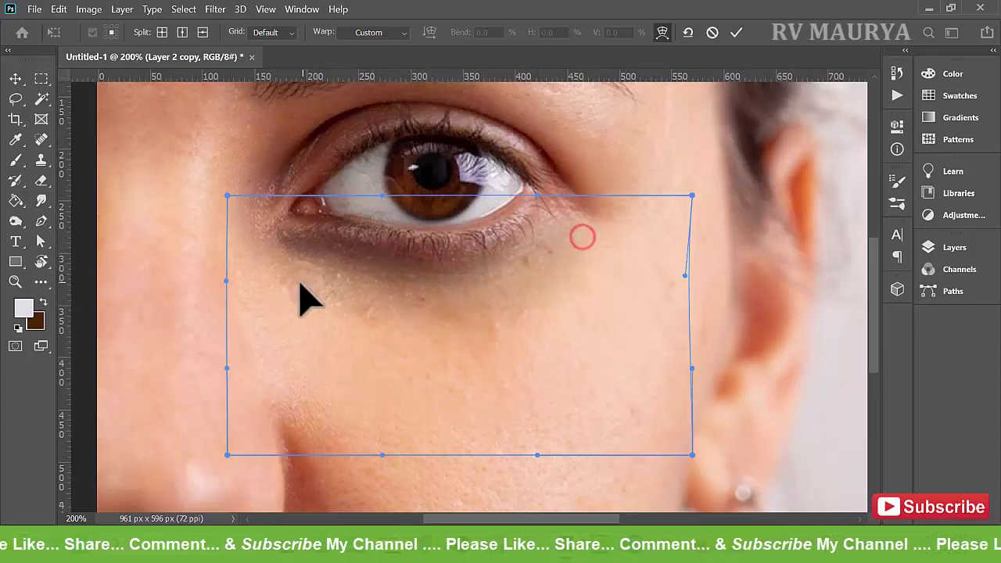
mouse_move(292, 262)
mouse_down()
mouse_move(273, 258)
mouse_move(274, 249)
mouse_up()
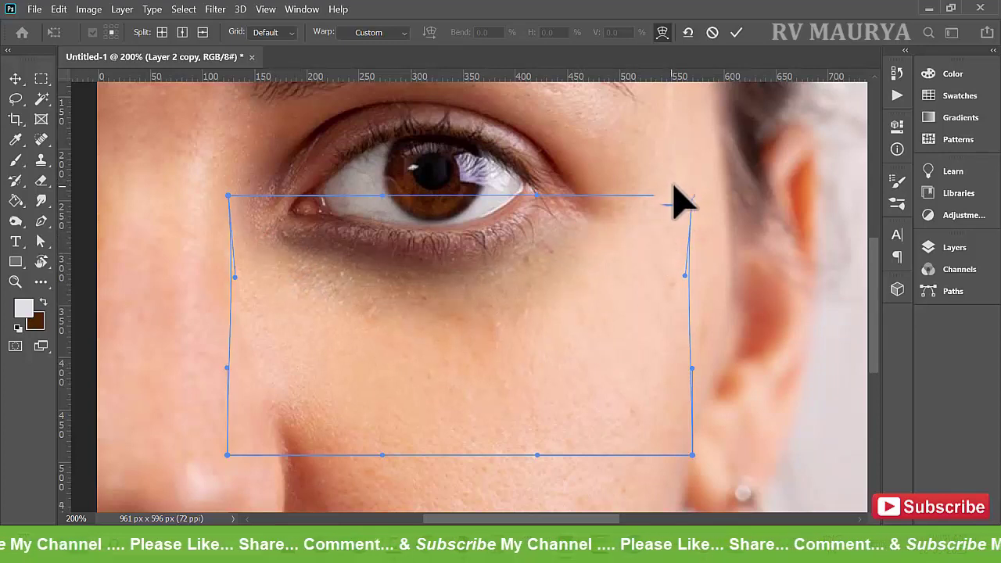
drag(557, 275, 552, 263)
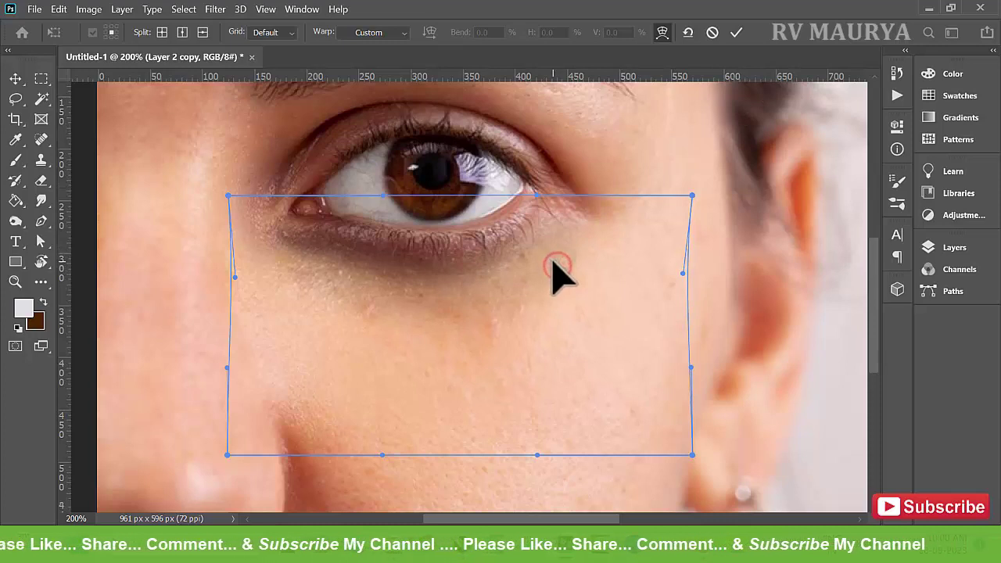
click(740, 32)
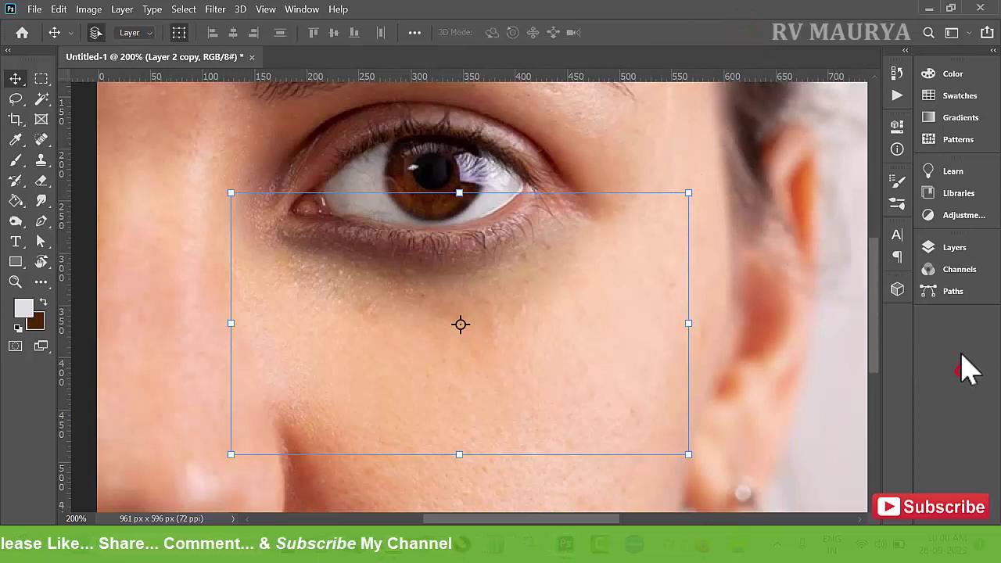
- Toggle Layer 2 copy's visibility to compare before and after, then select Layer 1
click(968, 249)
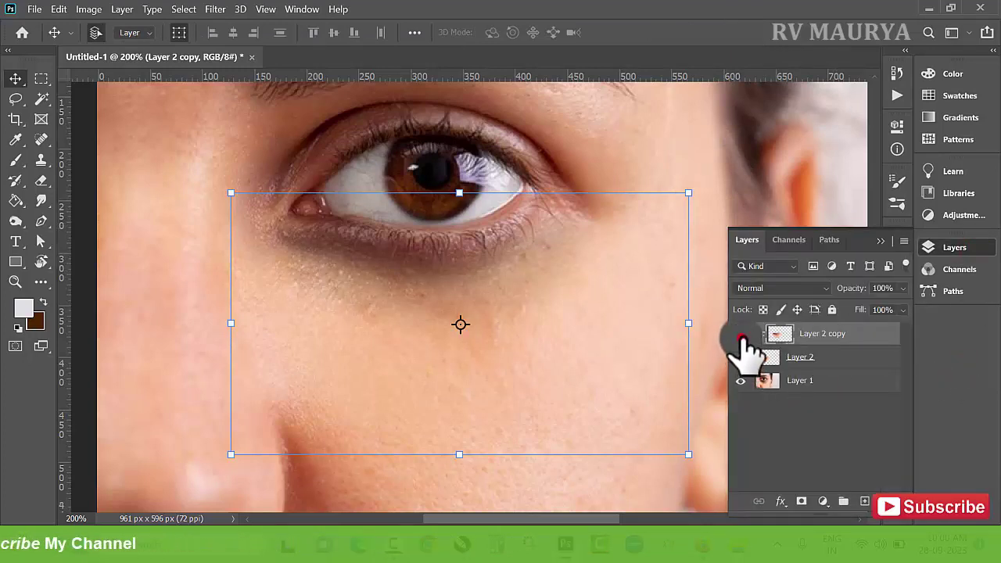
click(740, 332)
click(740, 333)
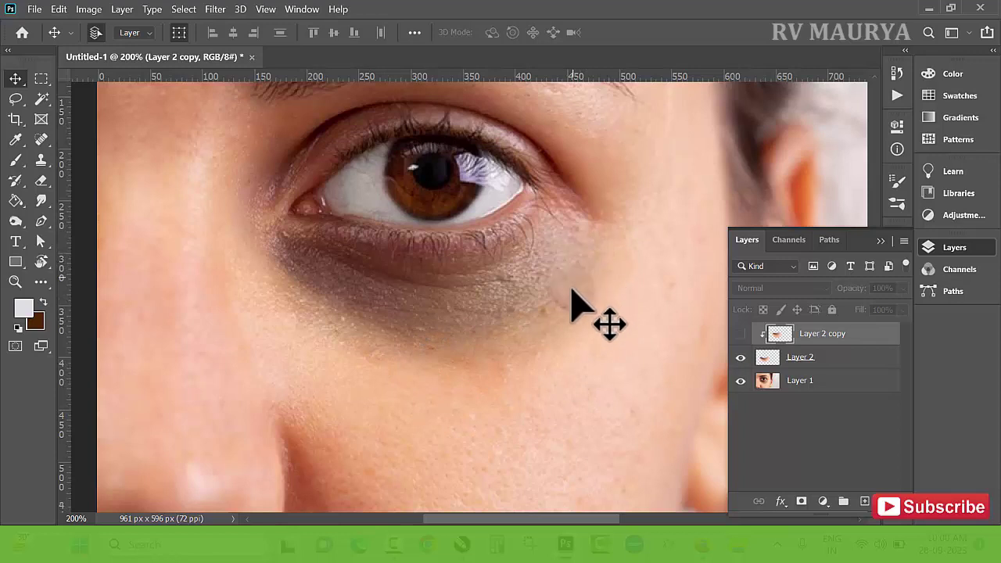
click(740, 334)
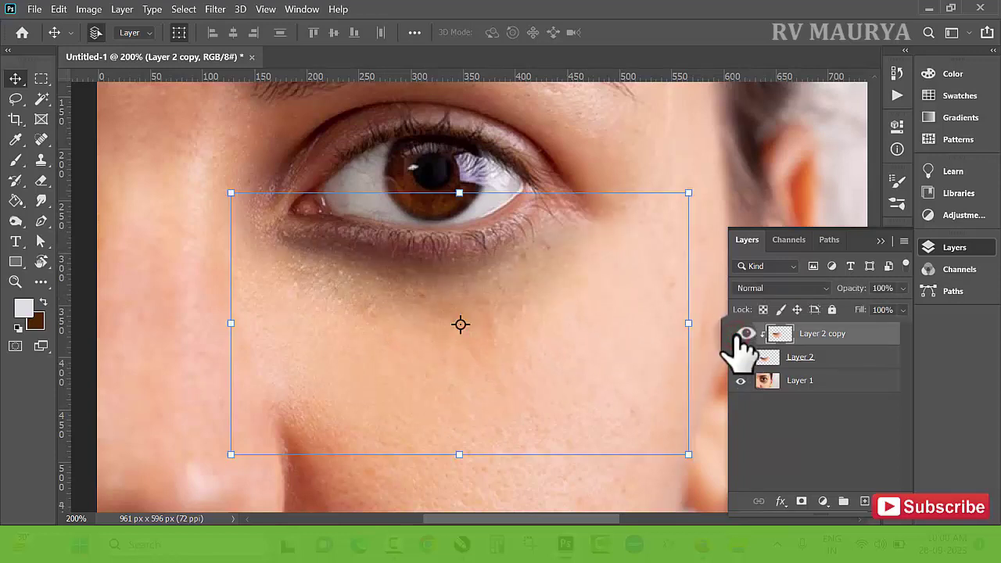
click(739, 334)
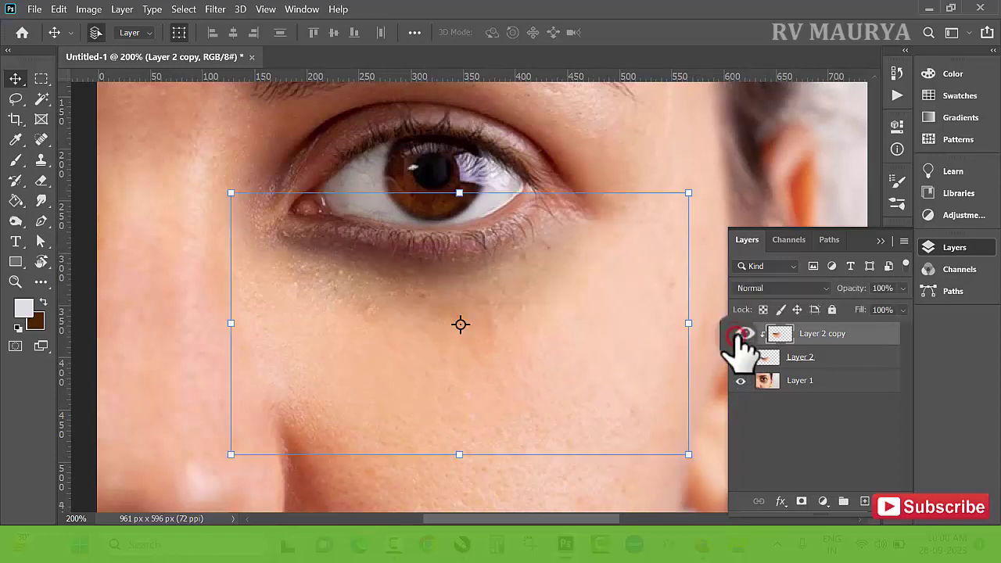
click(740, 334)
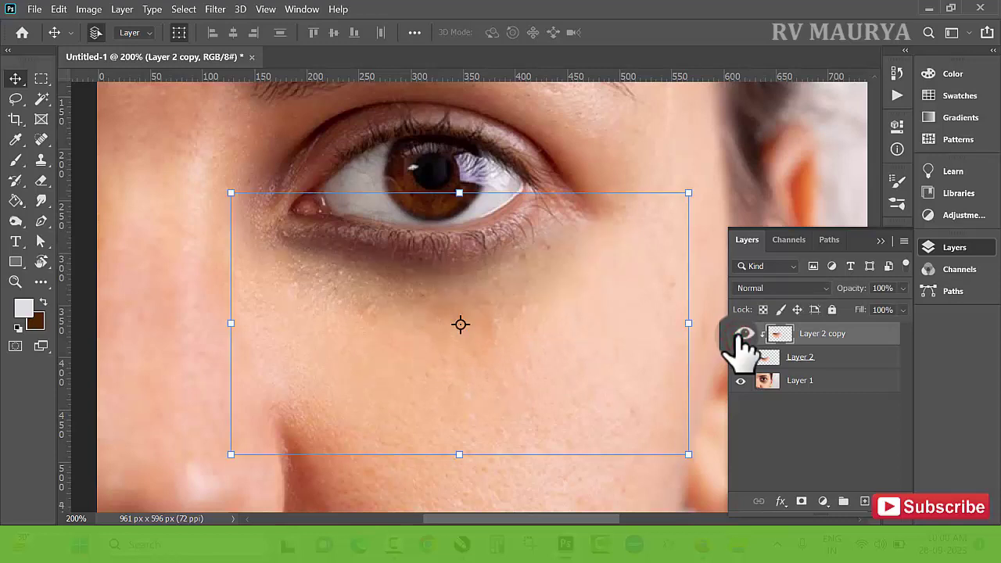
click(879, 242)
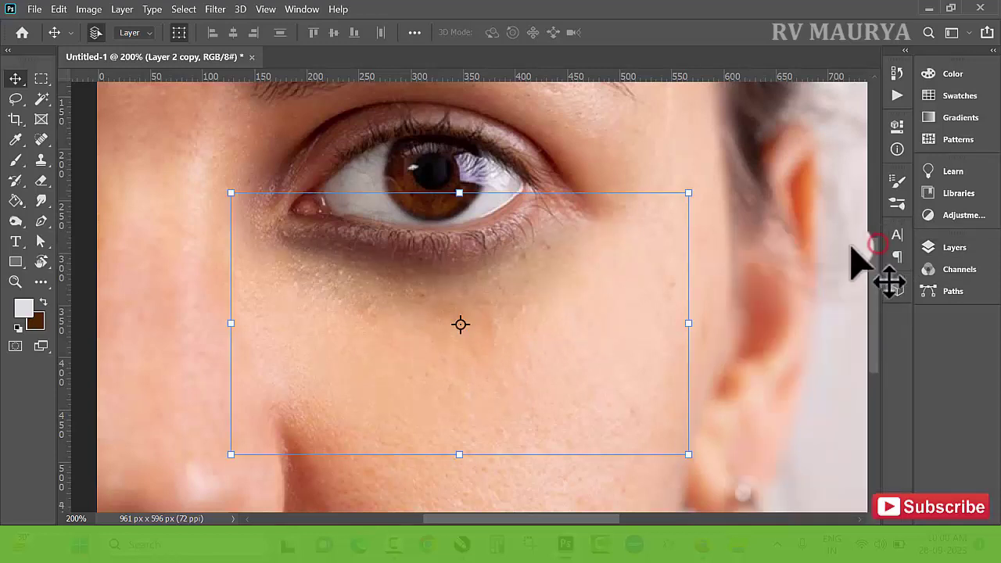
click(833, 240)
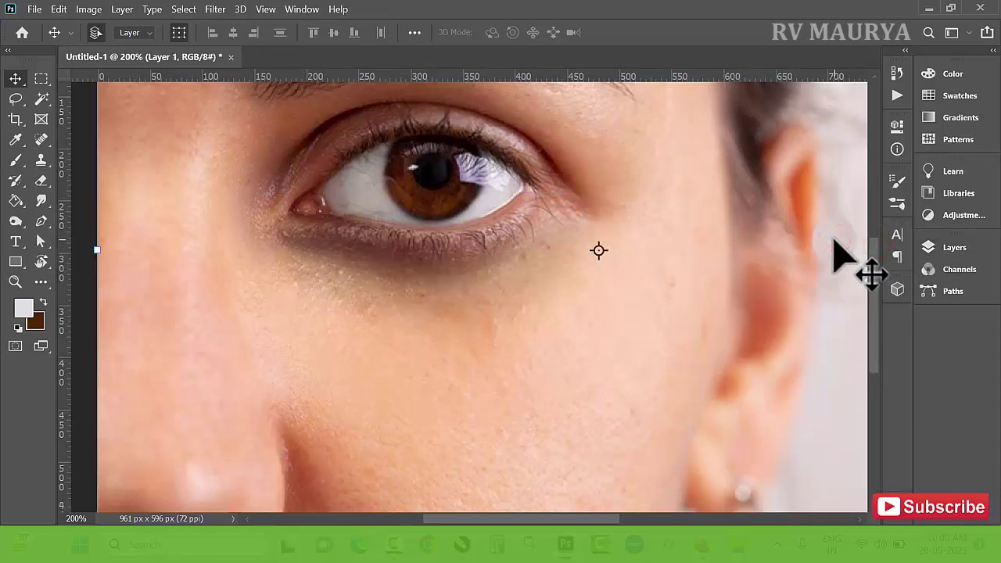